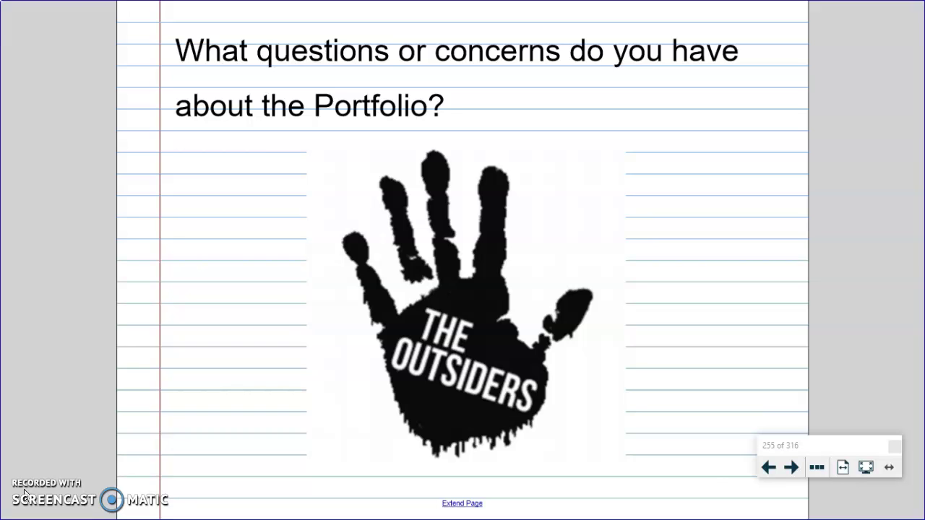
- Switch to the Portfolio Checklist in Google Docs and review its required parts, journal entries, character chart, study guide and Parts A to C
key(alt+Tab)
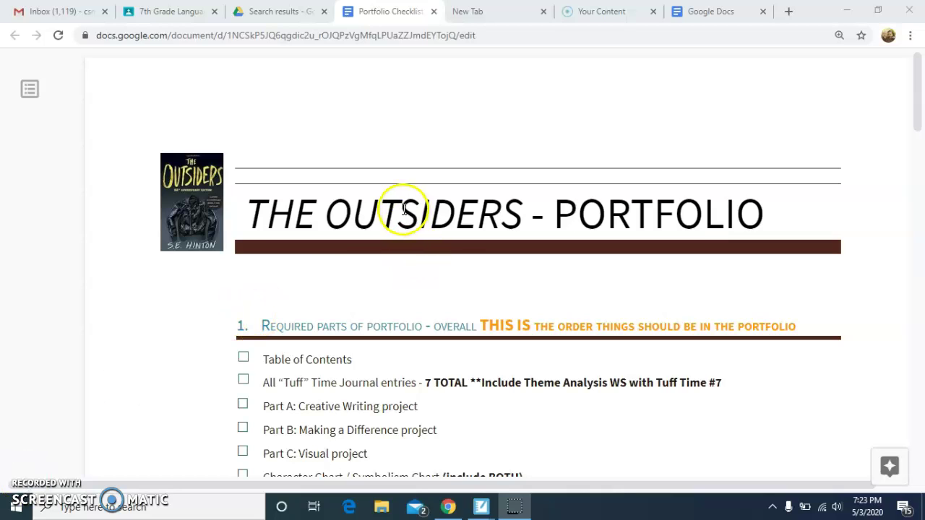
drag(915, 65, 921, 108)
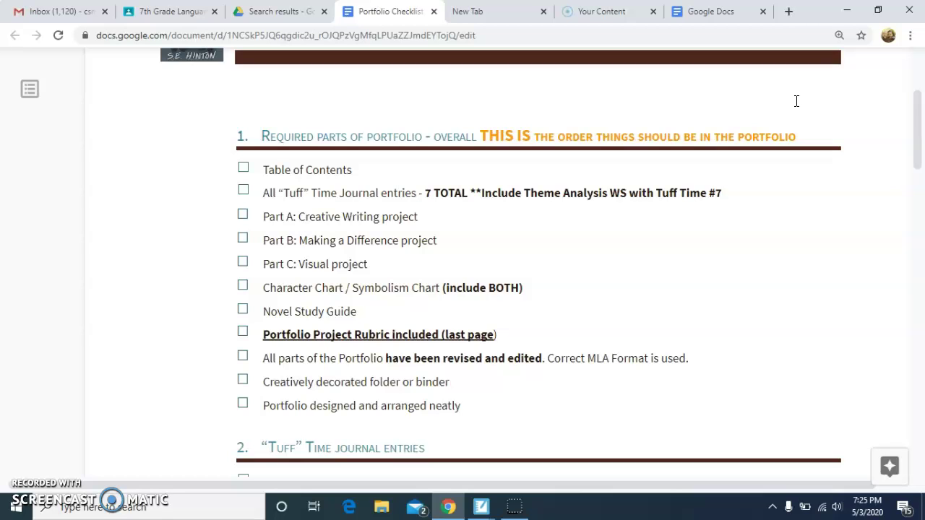
mouse_move(915, 108)
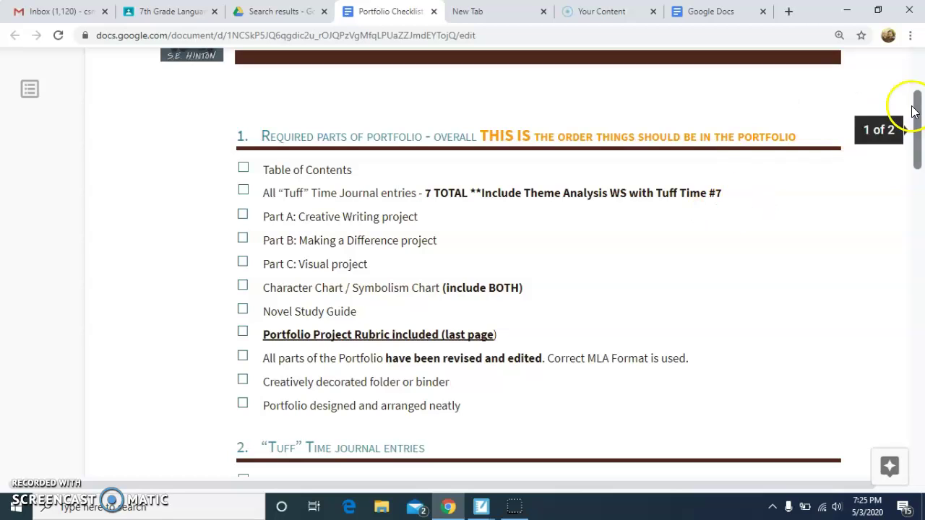
drag(916, 117, 920, 191)
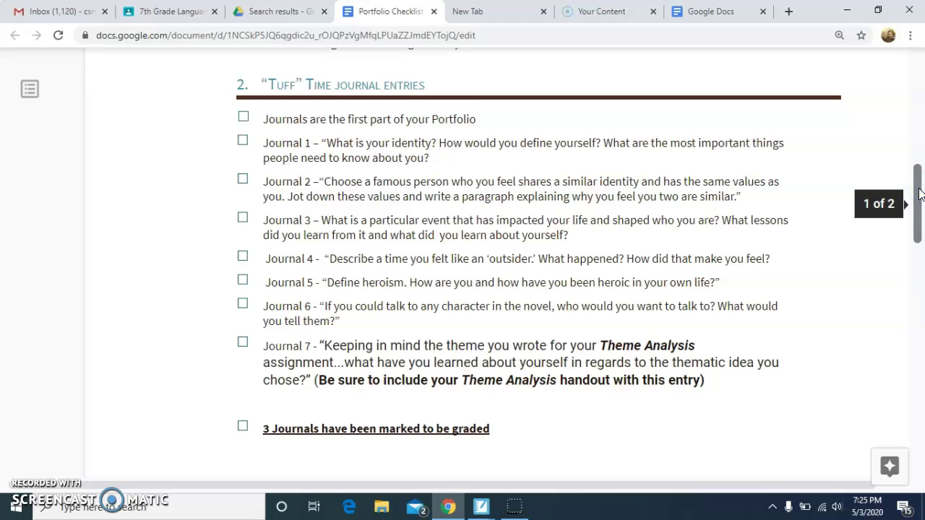
drag(499, 429, 265, 429)
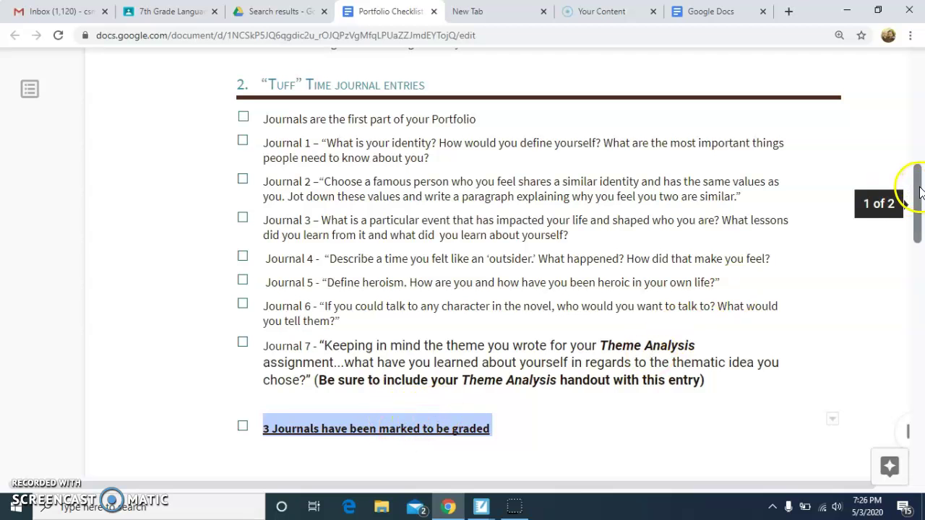
drag(920, 190, 920, 284)
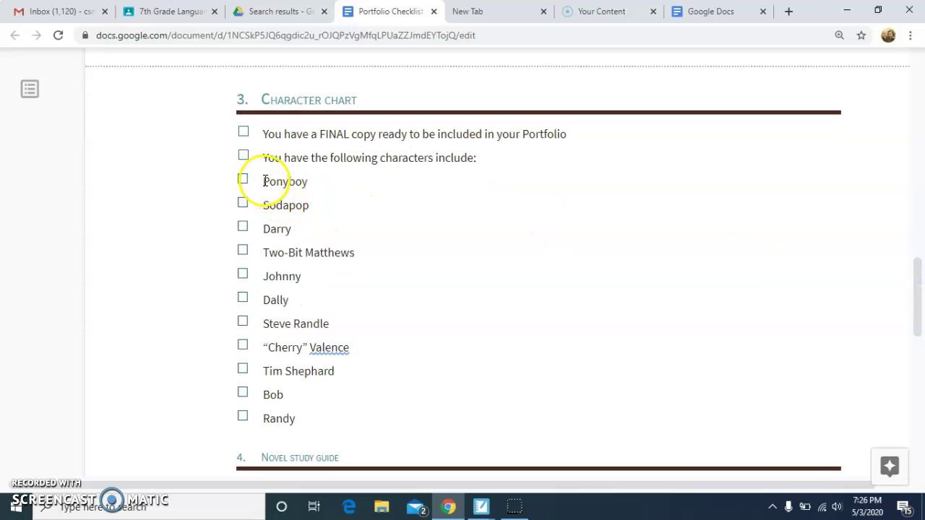
drag(264, 181, 289, 414)
drag(915, 289, 919, 283)
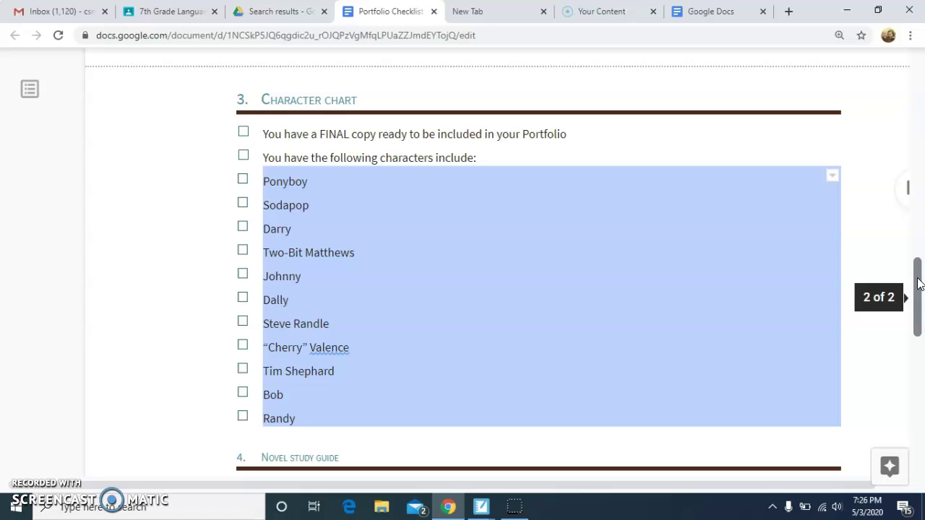
drag(919, 284, 918, 343)
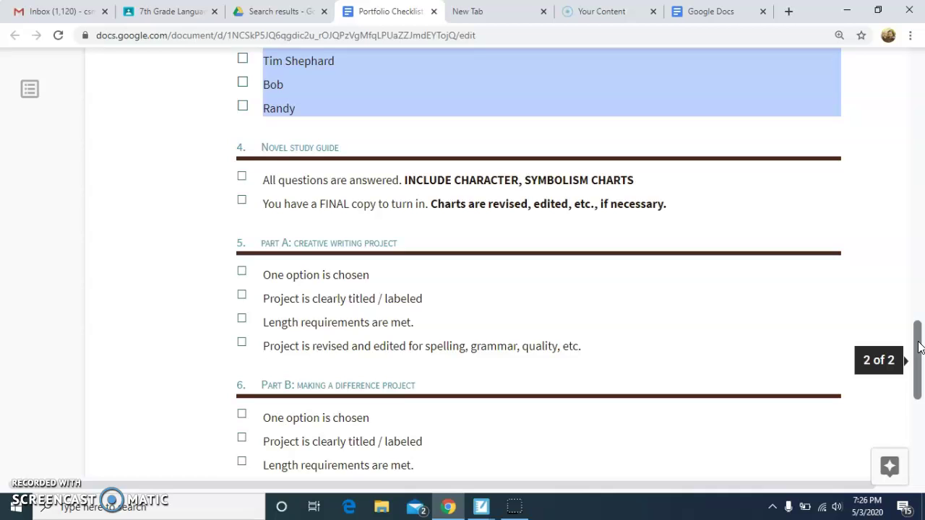
drag(918, 348, 918, 383)
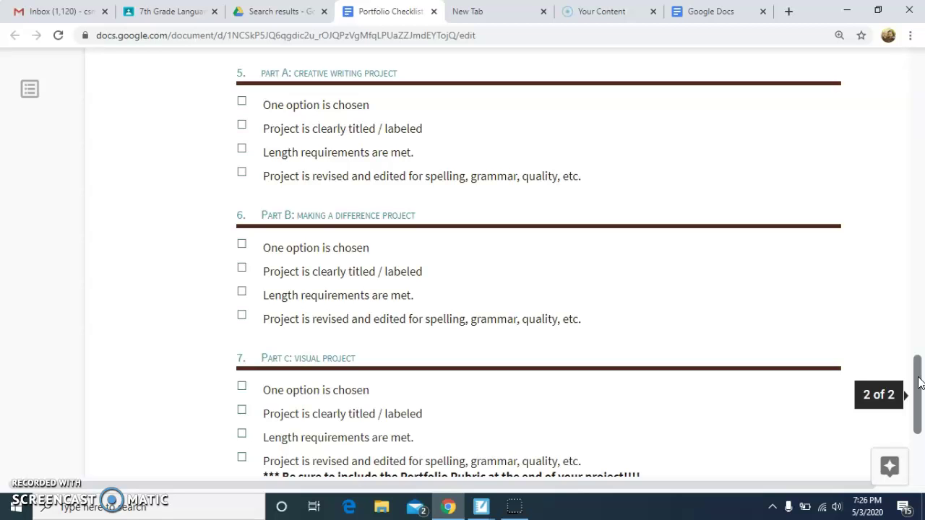
drag(919, 383, 918, 401)
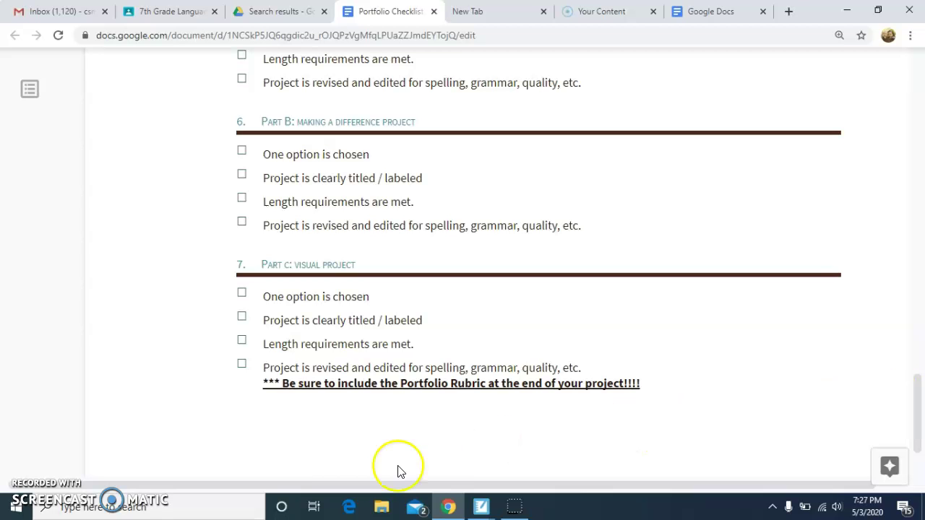
click(26, 486)
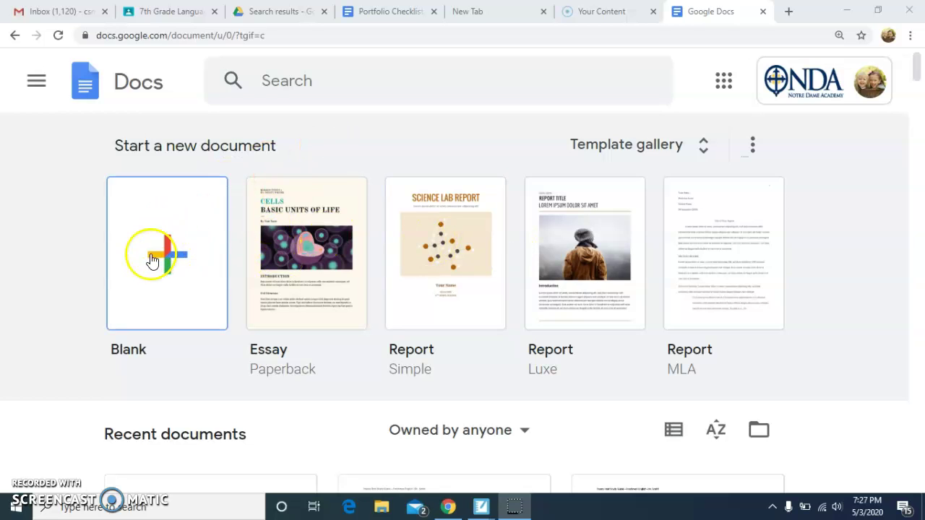
- Create a document from the band Newsletter template in the full template gallery and dismiss the layout and hidden-controls notices
click(705, 152)
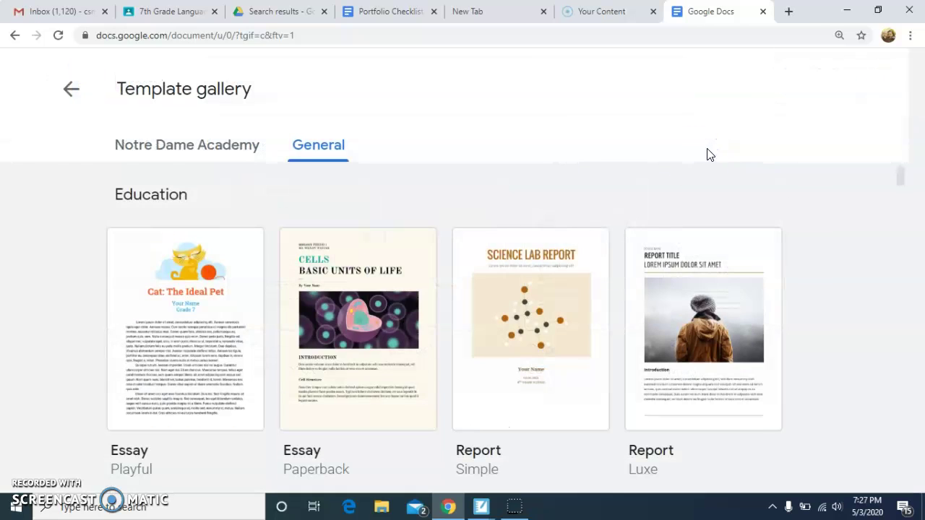
drag(899, 179, 900, 374)
click(689, 326)
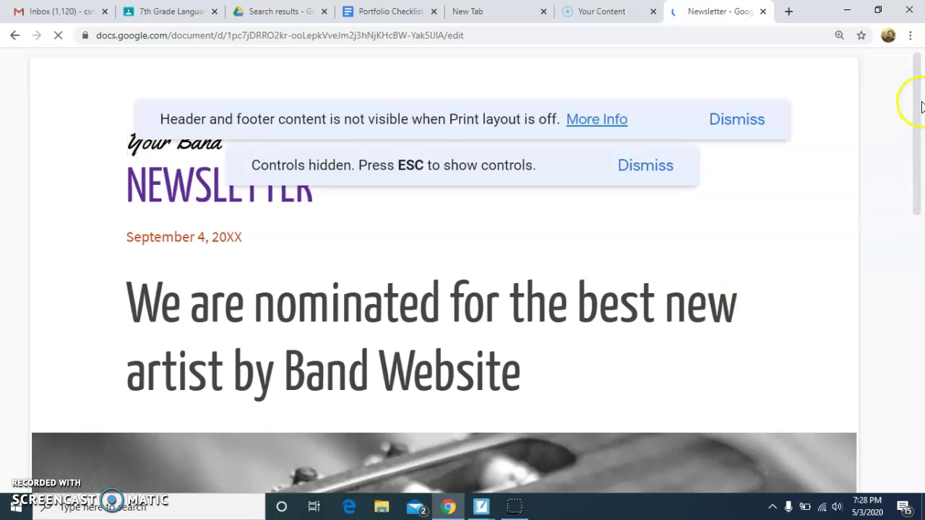
click(751, 119)
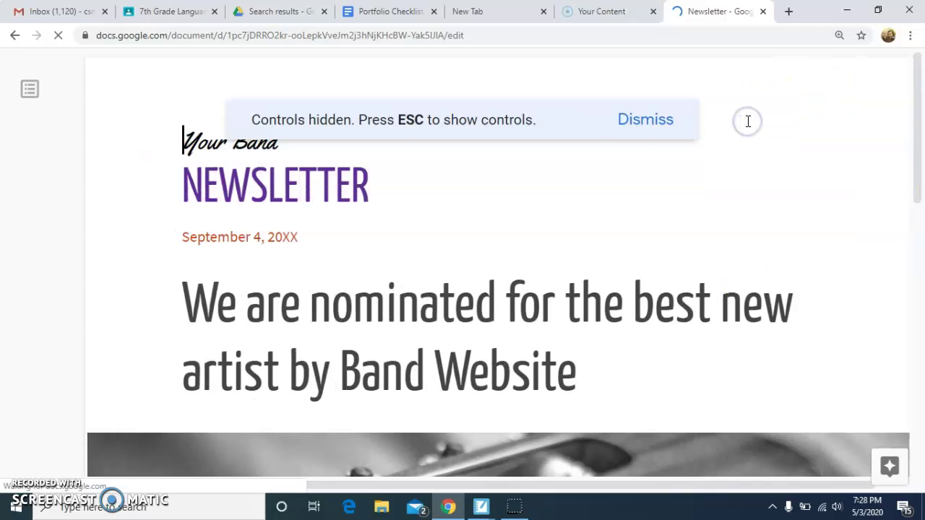
click(650, 121)
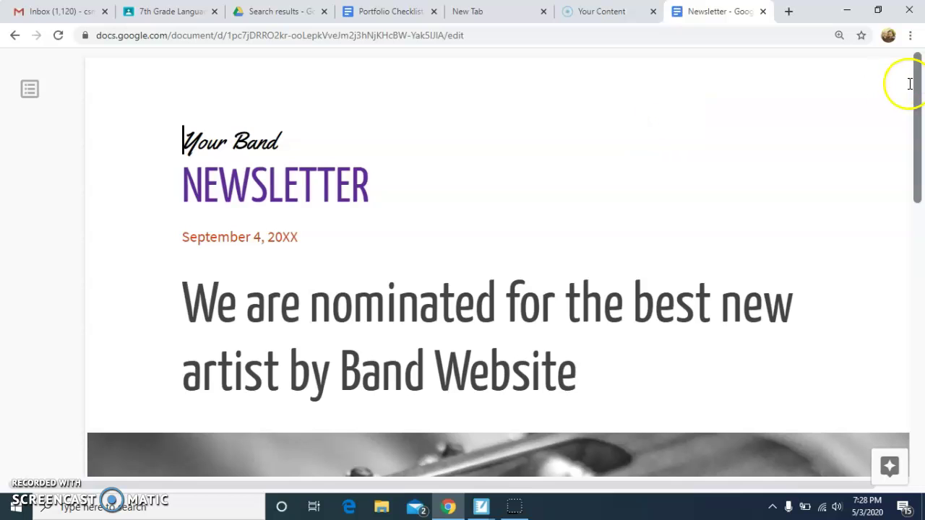
mouse_move(911, 78)
mouse_down()
mouse_move(914, 127)
mouse_move(908, 72)
mouse_up()
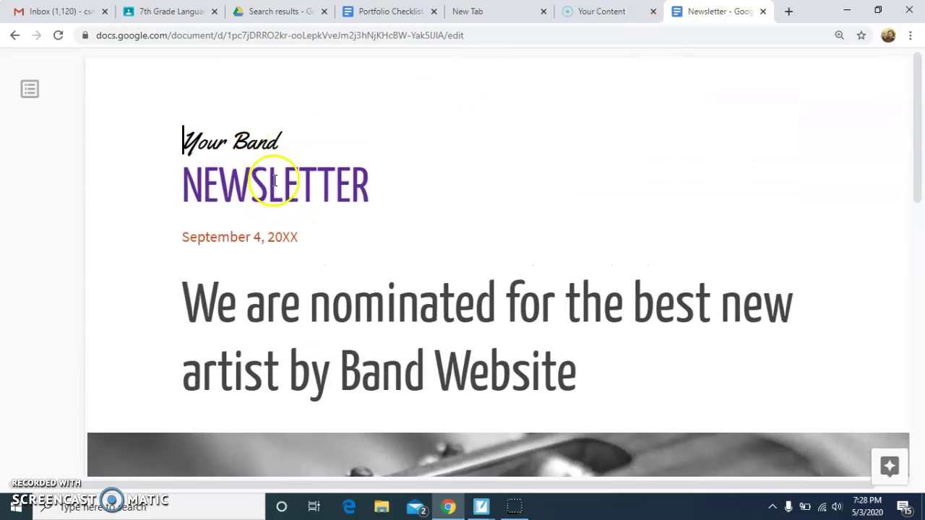
- Replace the "Your Band" line above the newsletter title with "The Outsiders"
click(282, 137)
key(BackSpace)
key(BackSpace)
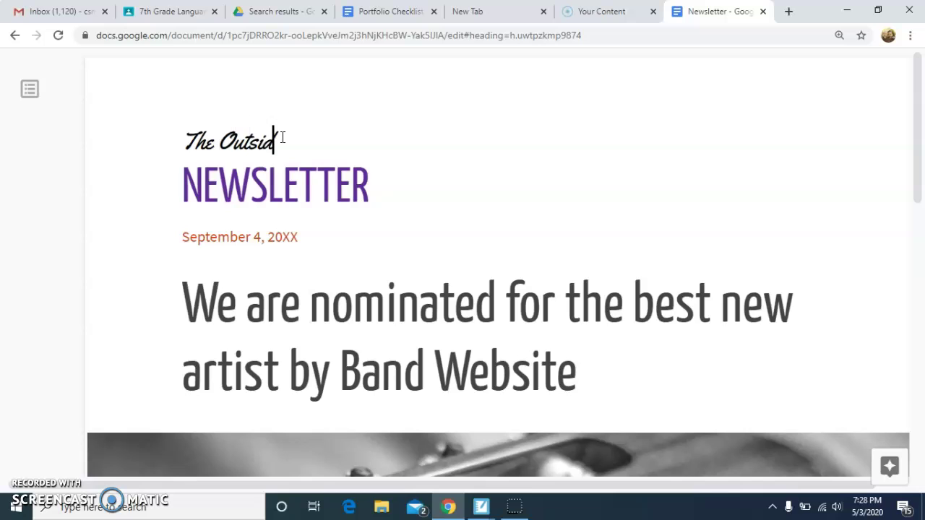
text(The Outsiders)
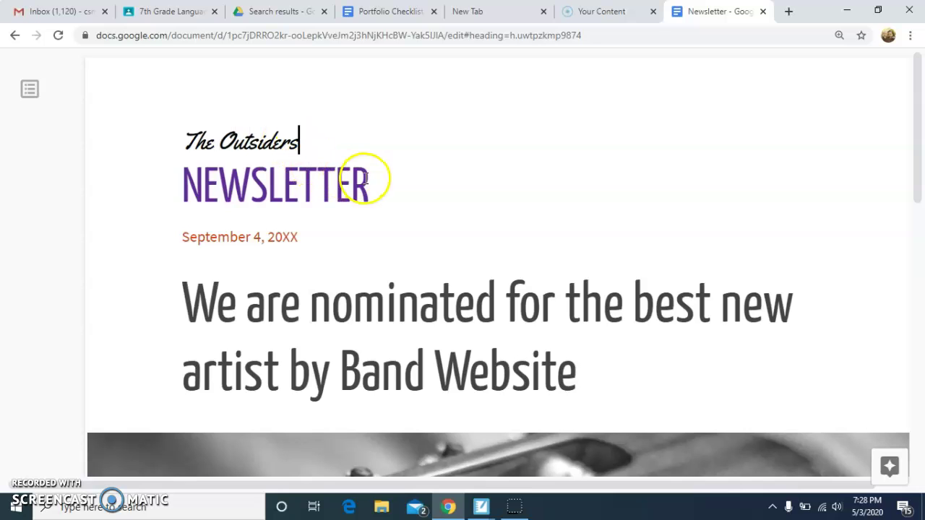
- Replace the purple "NEWSLETTER" title with the person's courtesy title and surname
click(365, 180)
key(BackSpace)
key(BackSpace)
key(BackSpace)
key(BackSpace)
key(BackSpace)
key(BackSpace)
key(BackSpace)
key(BackSpace)
key(BackSpace)
key(BackSpace)
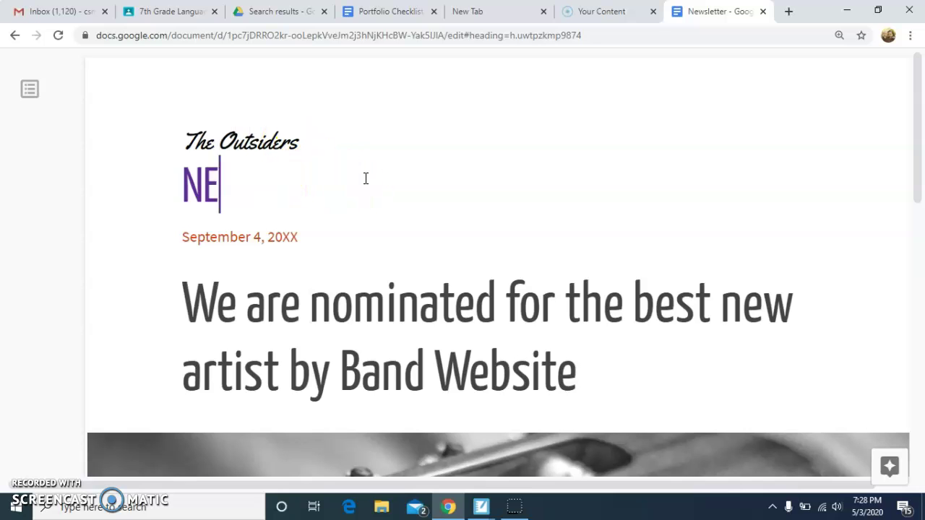
text(Mr. Smith)
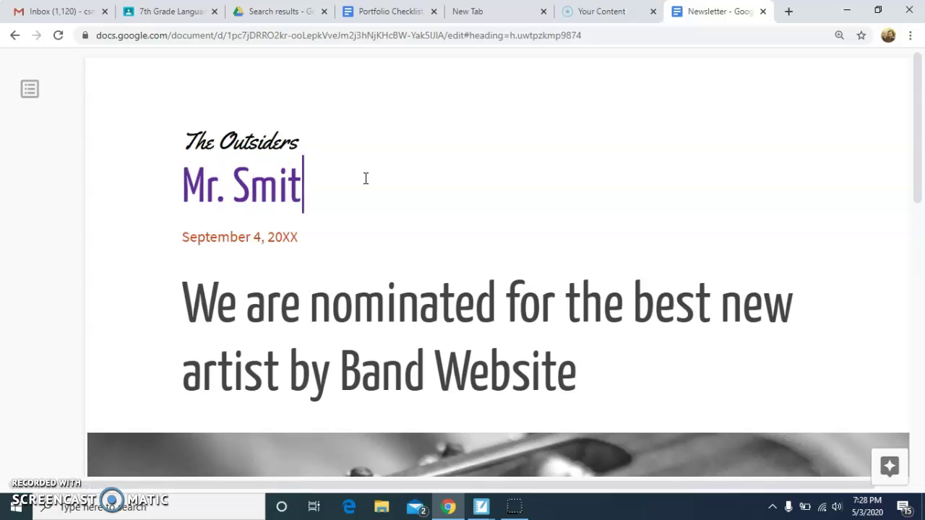
- Change the date line under the title to "May 18, 2020"
click(306, 234)
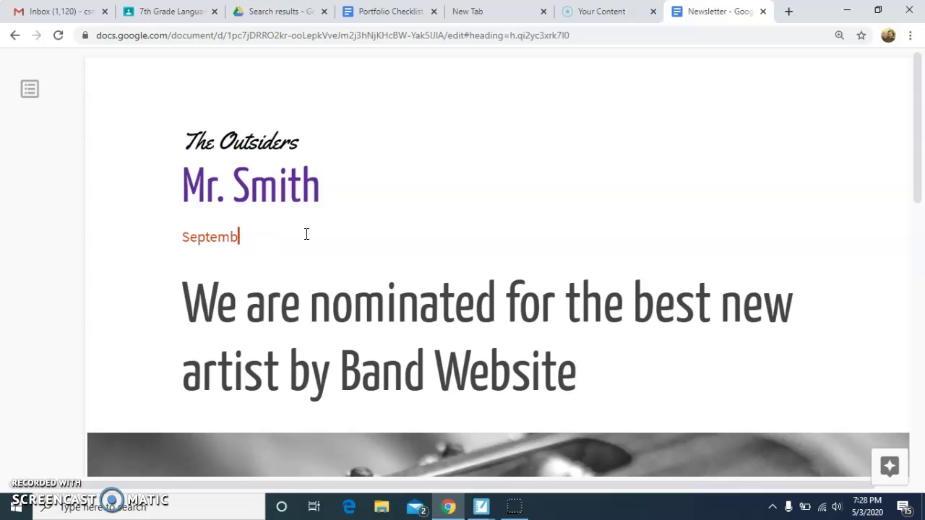
key(BackSpace)
text(May 18, 2020)
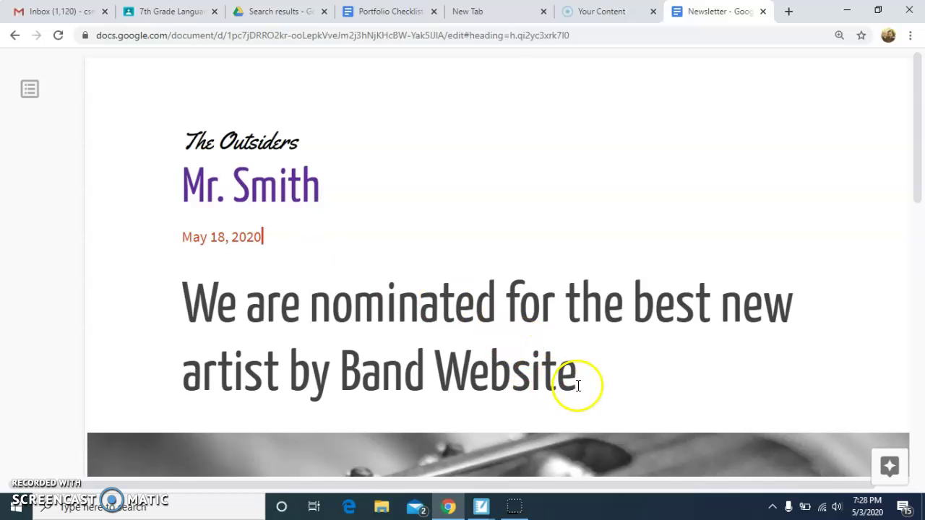
- Replace the large headline about the best new artist nomination with "Nothing Gold Can Stay"
drag(578, 384, 192, 307)
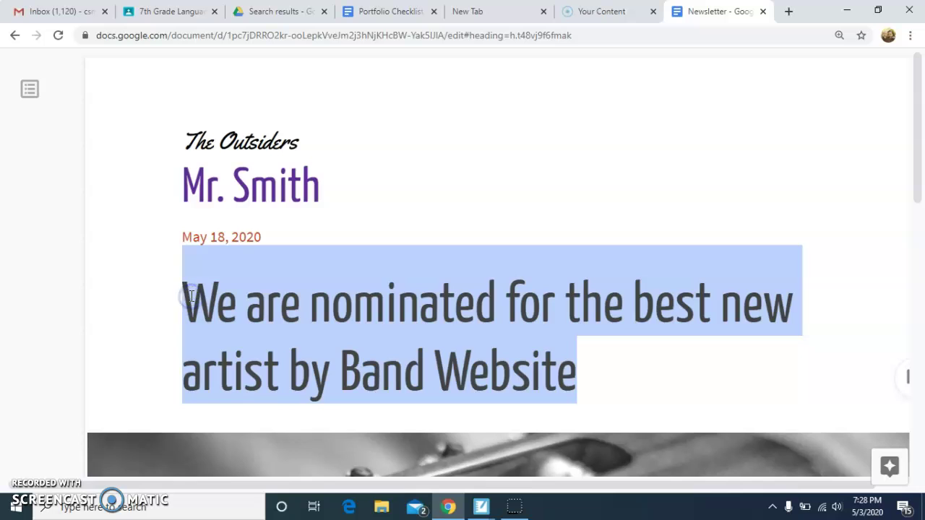
text(N)
click(189, 295)
text(oth)
key(BackSpace)
key(BackSpace)
key(BackSpace)
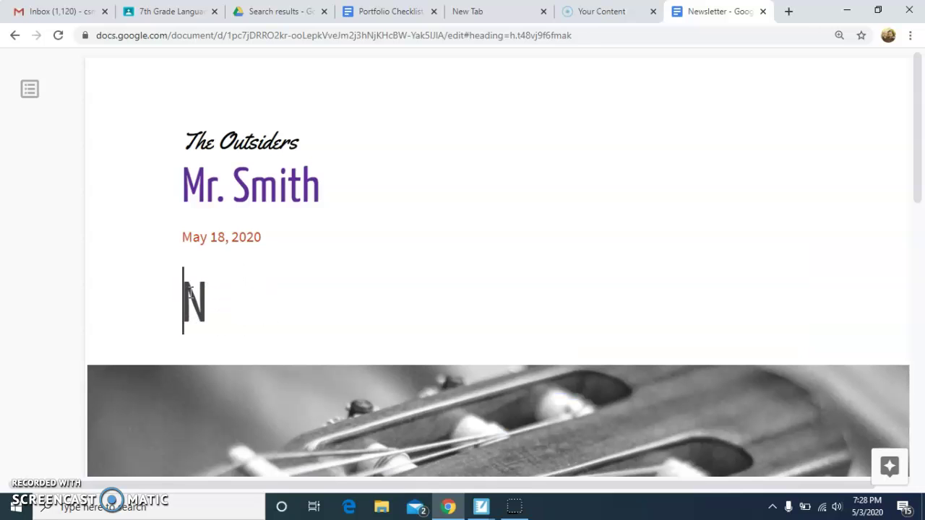
text(othing Go)
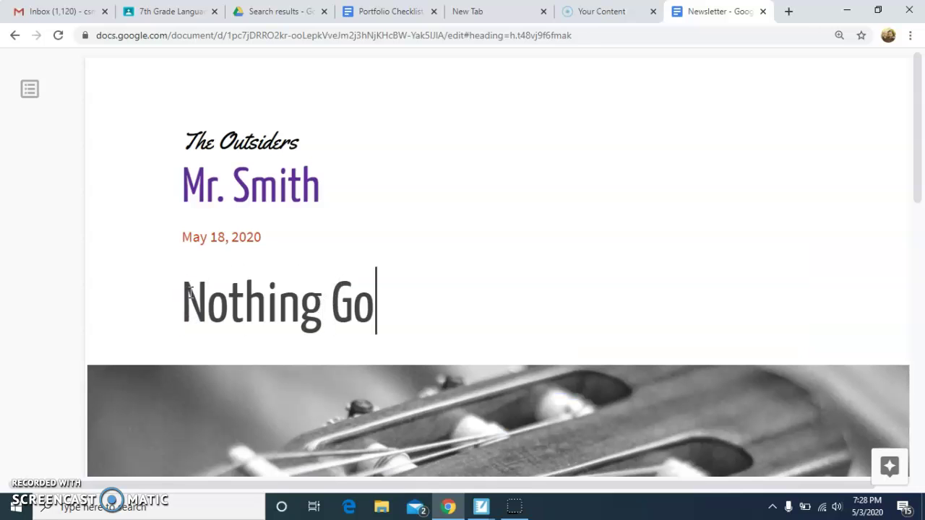
text(ld Can Stay)
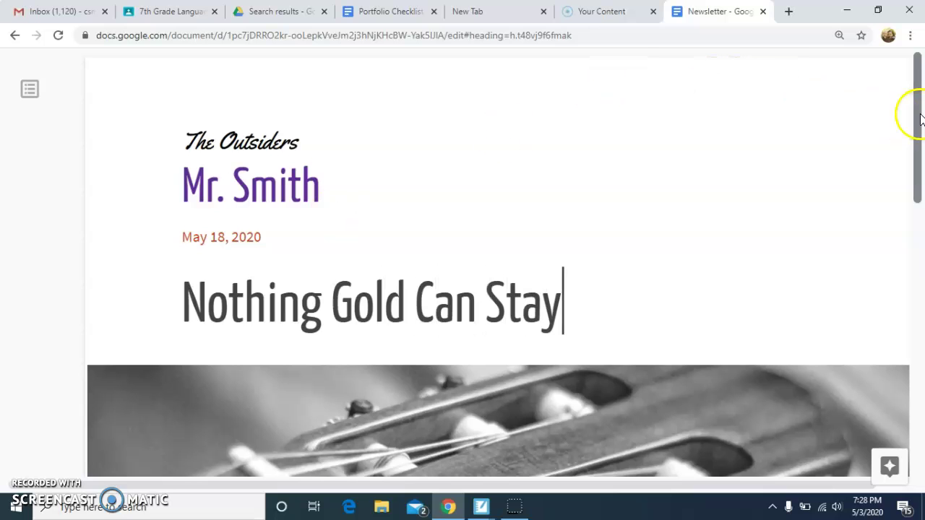
- Replace the guitar photo below the headline with the tree-in-the-mist image uploaded from the computer's Pictures folder
drag(914, 105, 916, 191)
click(429, 251)
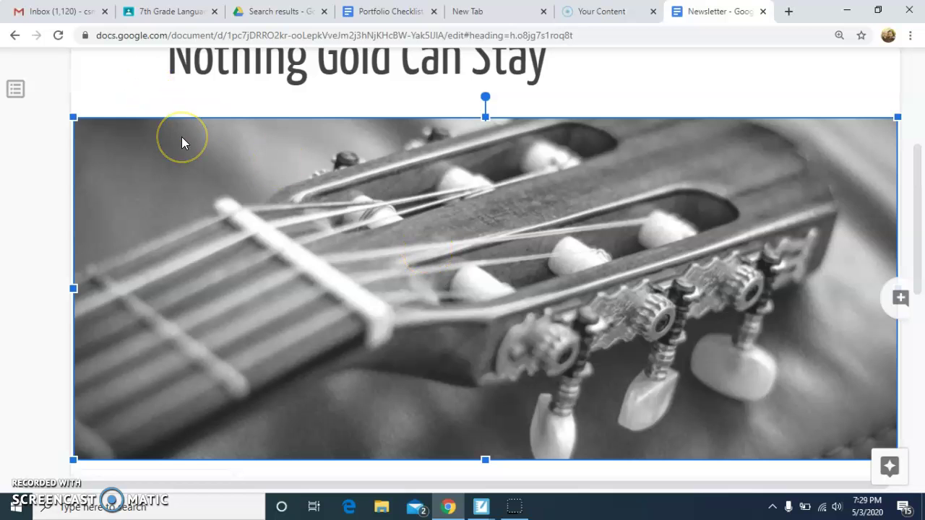
key(Escape)
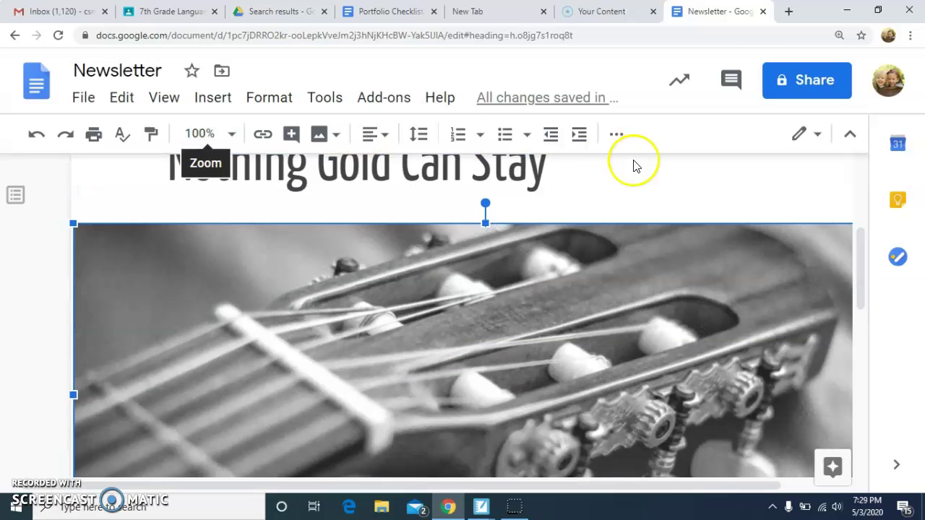
mouse_move(860, 242)
mouse_down()
mouse_move(860, 271)
mouse_move(860, 248)
mouse_up()
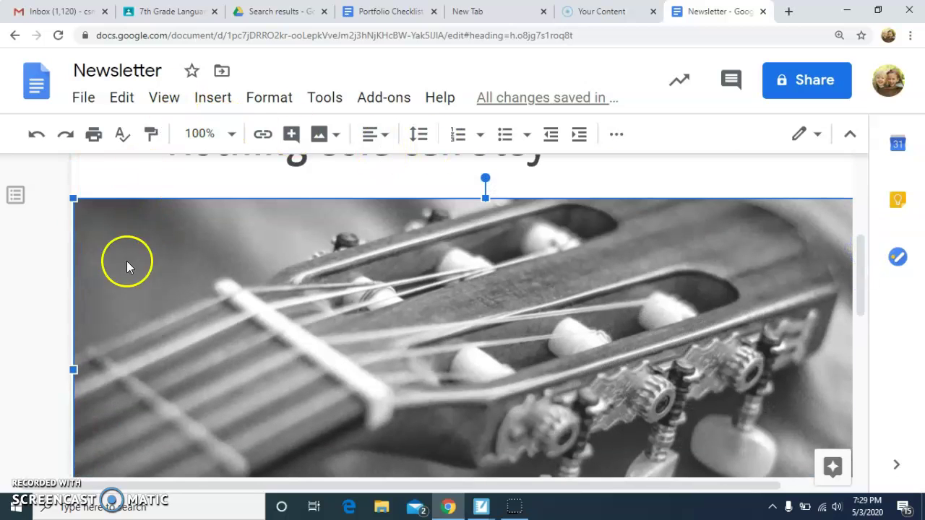
click(209, 104)
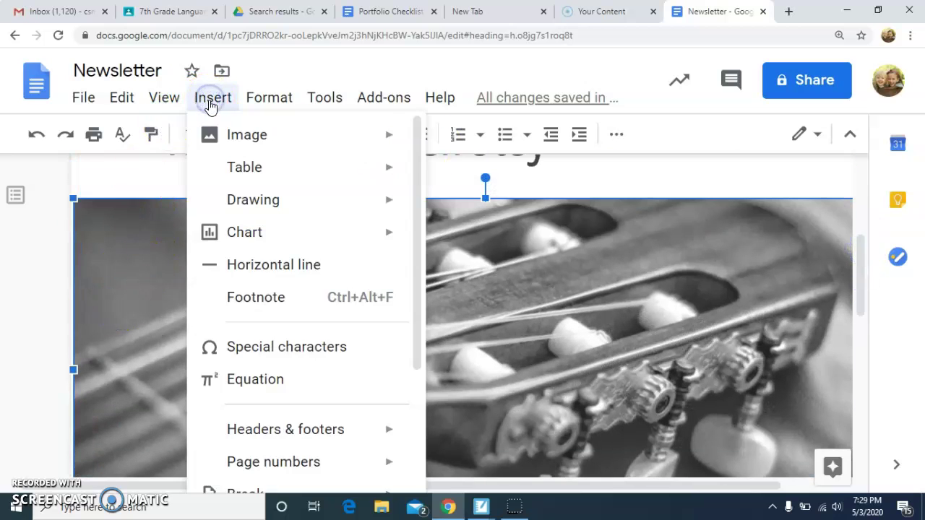
click(246, 137)
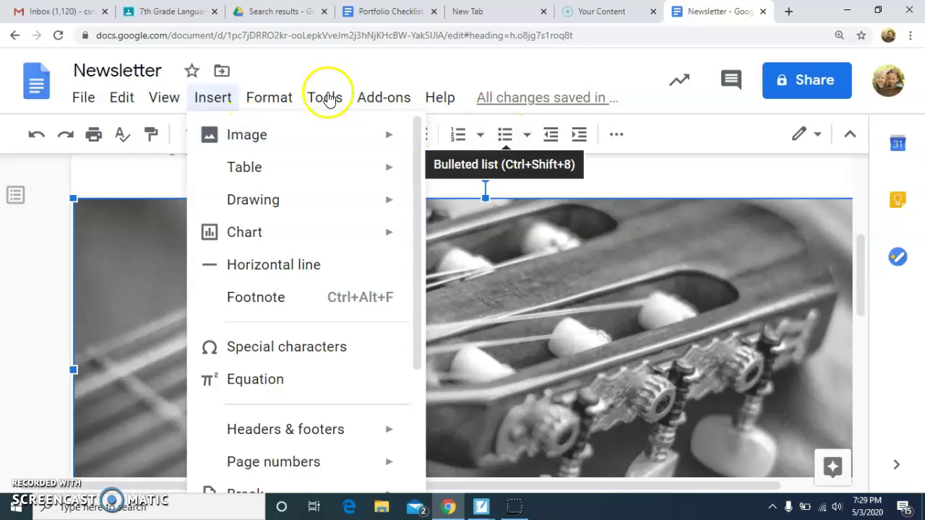
mouse_move(240, 144)
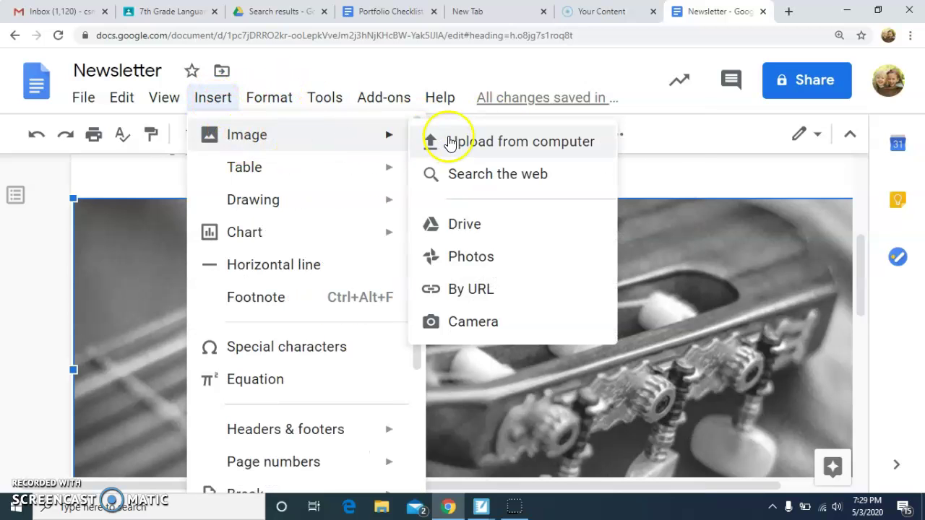
click(452, 141)
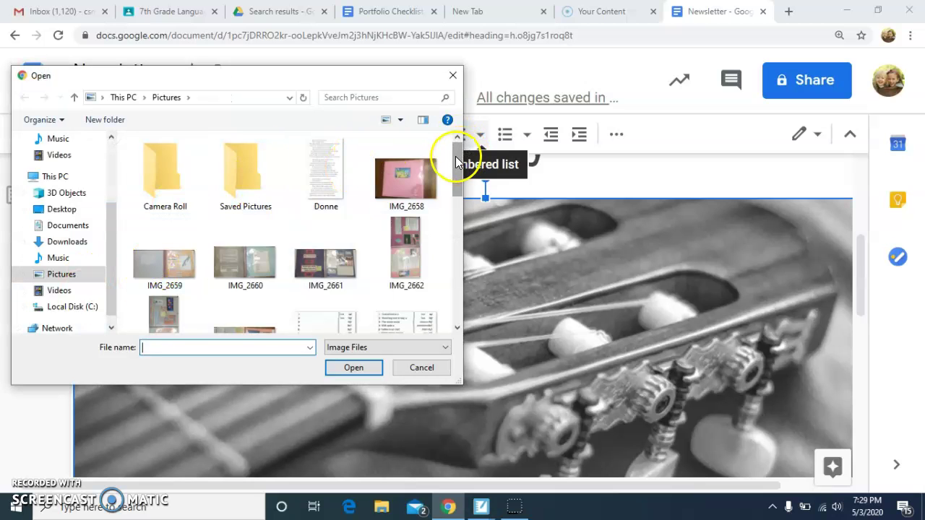
drag(458, 150, 438, 298)
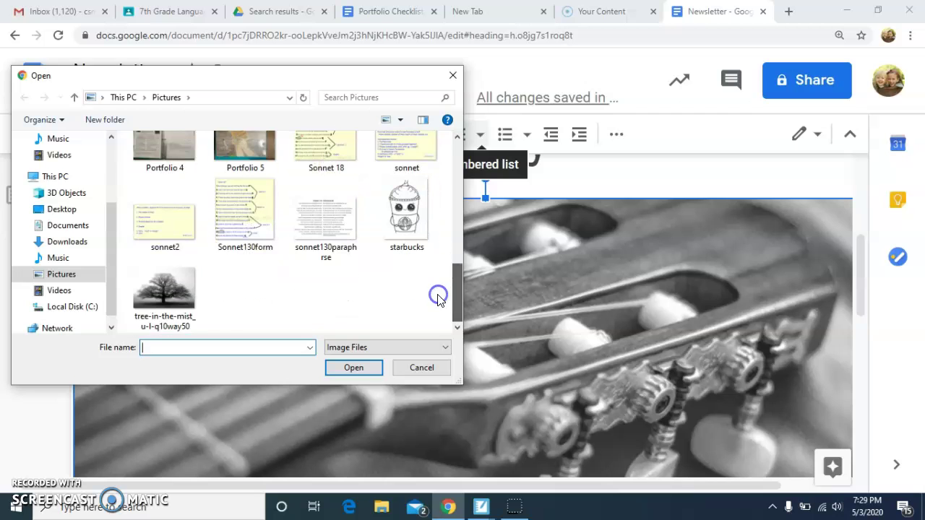
double_click(166, 285)
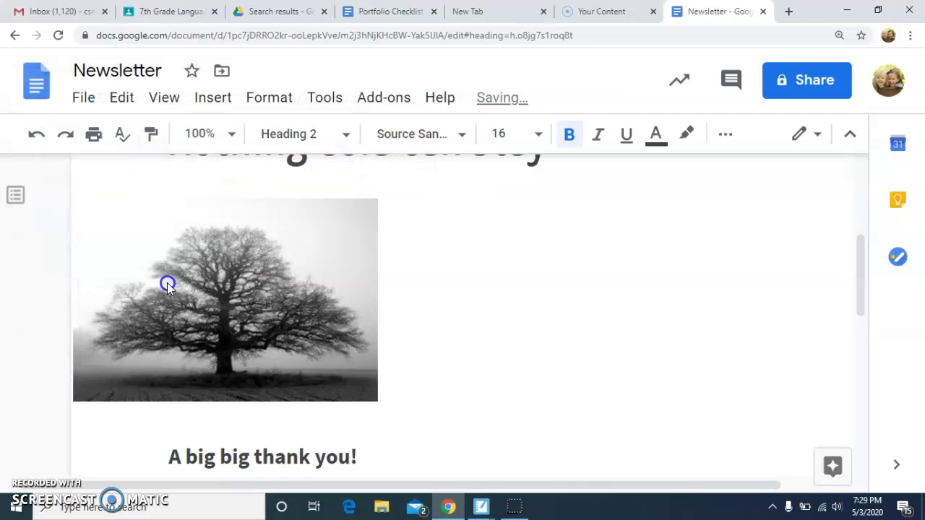
- Insert the roaringsea image from the computer's Downloads folder beside the tree image
key(Tab)
click(211, 99)
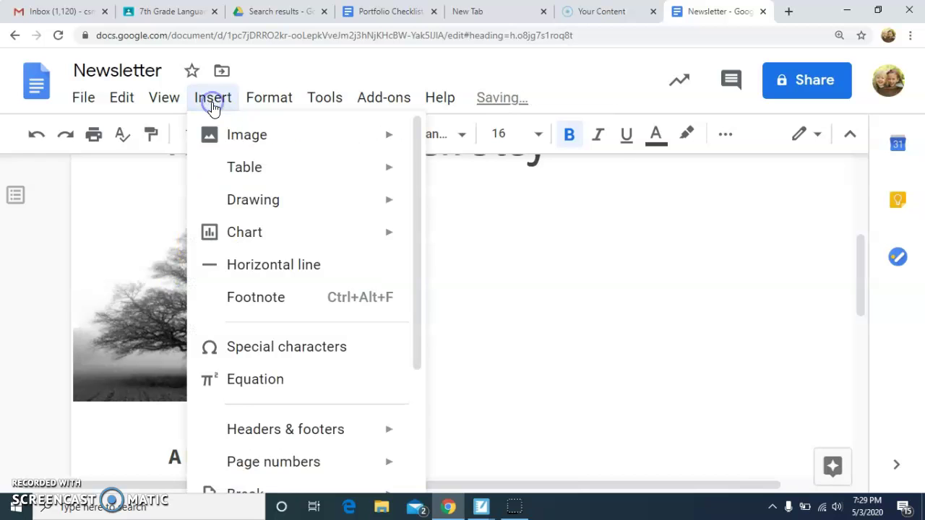
mouse_move(237, 139)
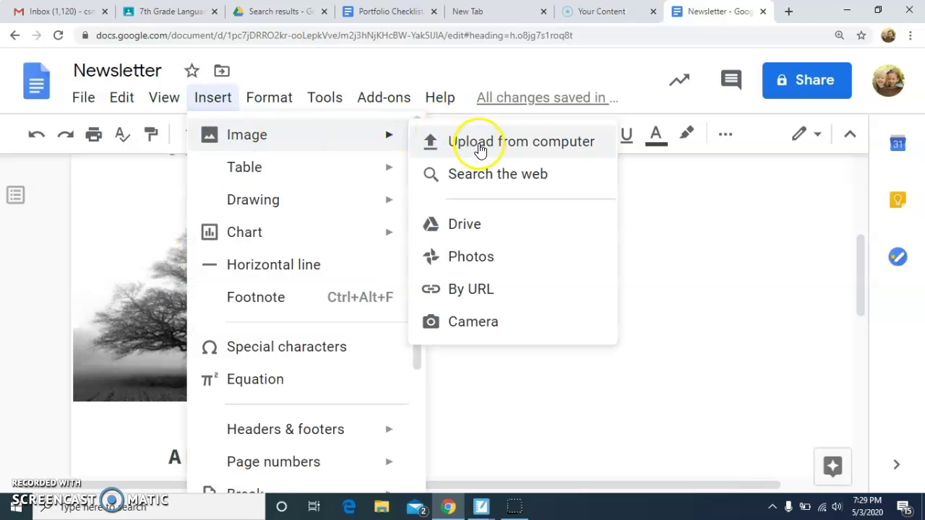
click(501, 149)
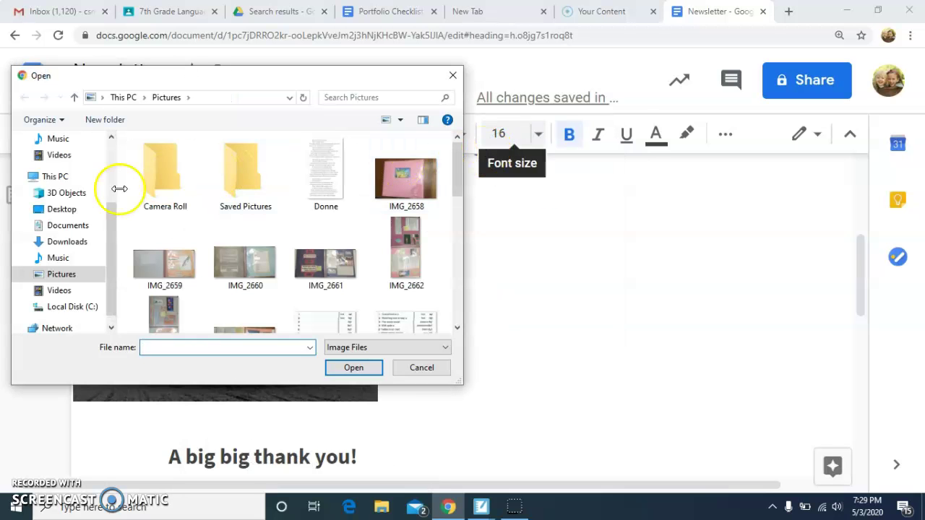
click(72, 242)
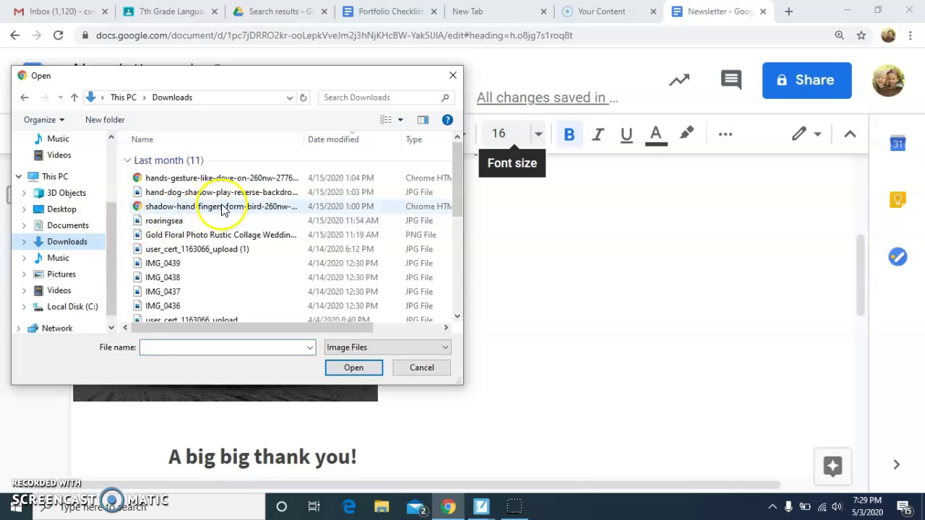
double_click(168, 222)
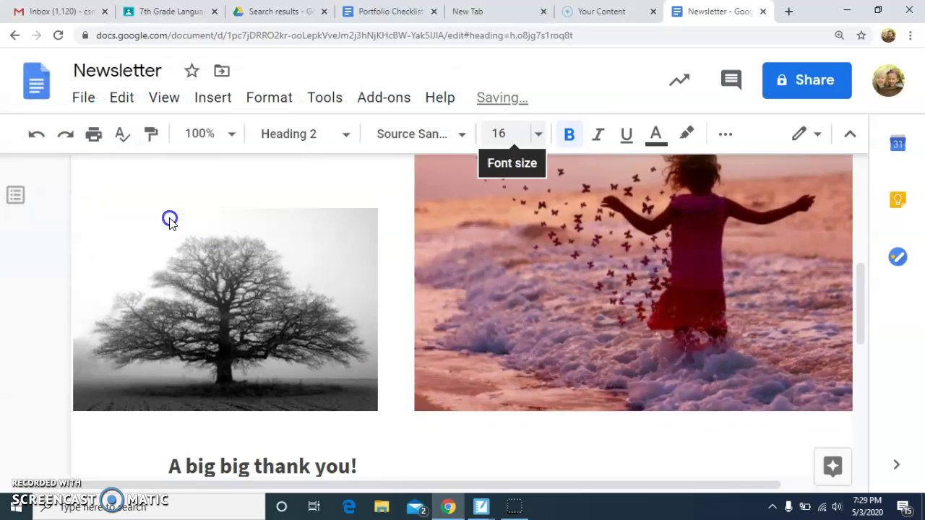
- Tilt the tree image slightly clockwise and shrink the image of the girl in the sea beside it
click(269, 302)
drag(224, 185, 239, 194)
click(506, 212)
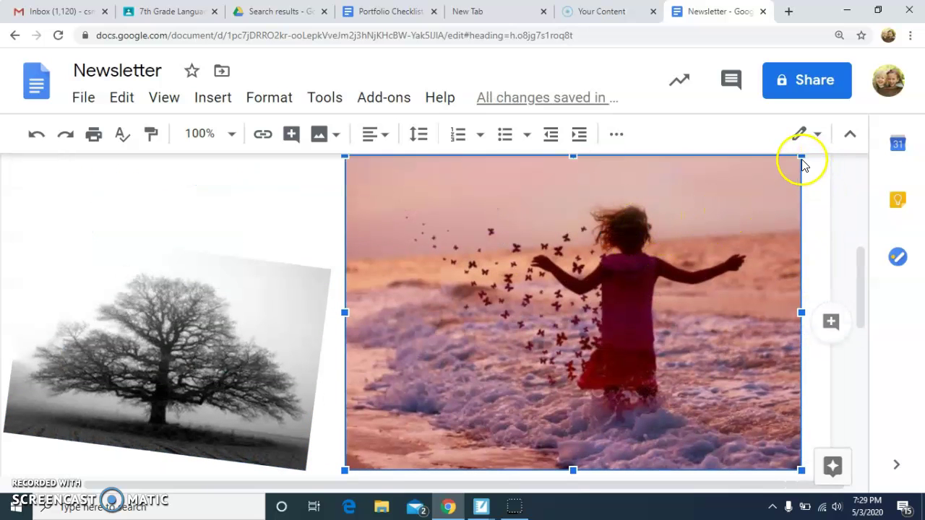
click(737, 213)
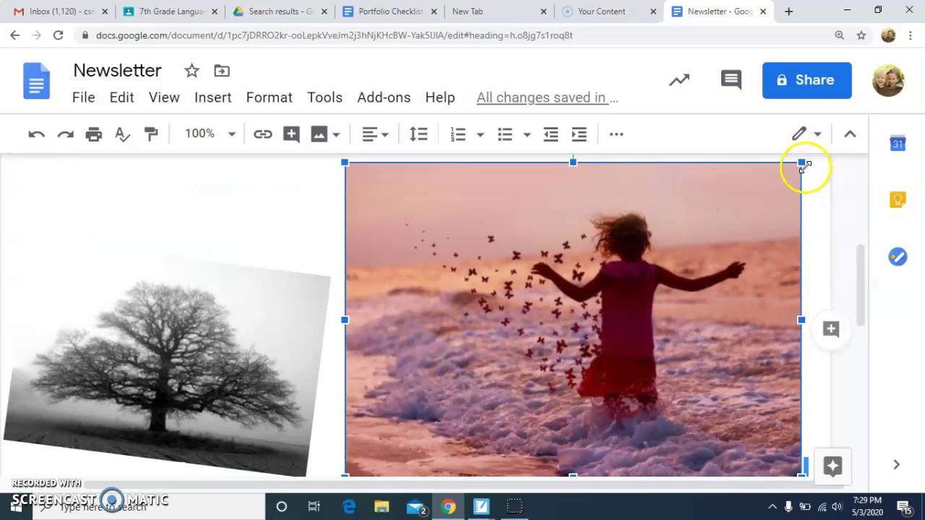
drag(801, 161, 757, 207)
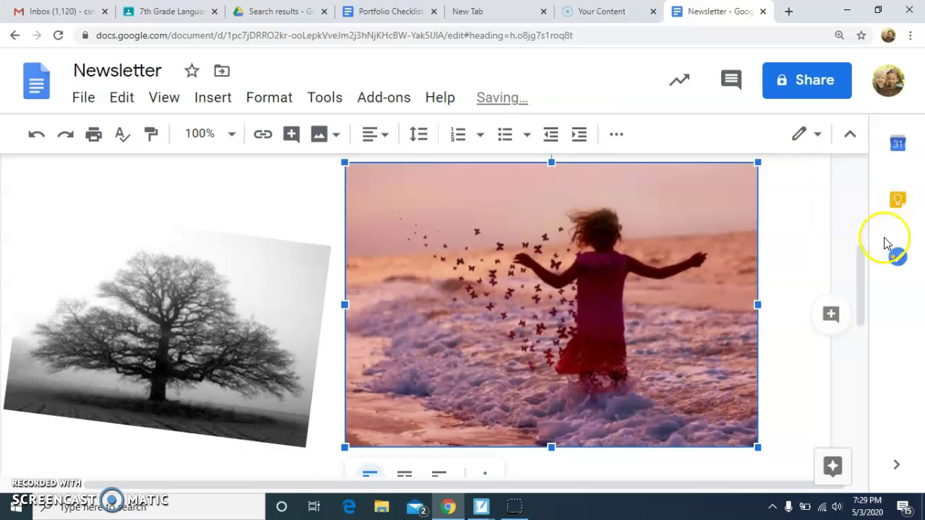
- Delete the two placeholder paragraphs below the images and replace the "A big big thank you!" heading with "7th Grade Language Arts"
drag(861, 253, 856, 316)
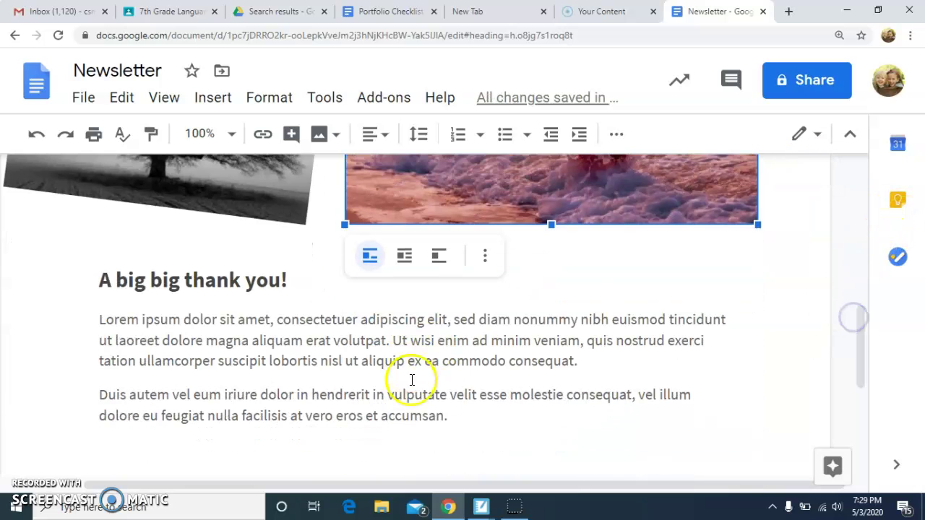
drag(450, 415, 104, 326)
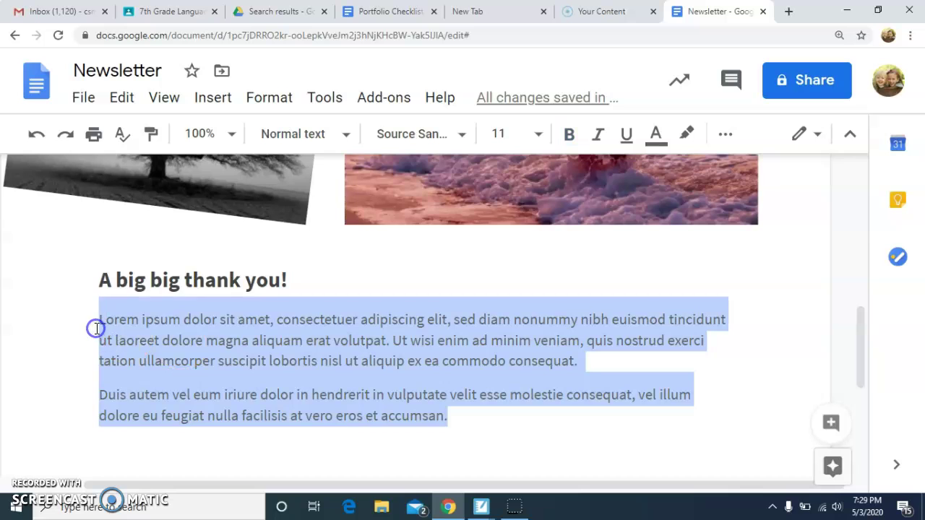
key(BackSpace)
drag(282, 279, 104, 264)
text(7th Grade Language Arts)
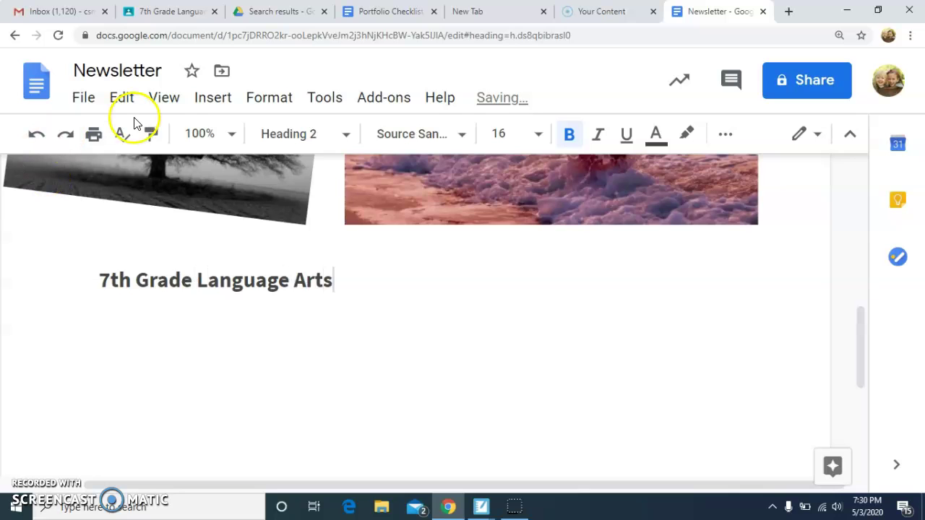
- Switch the newsletter to full screen view and reduce the browser zoom to examine the cover page from its title down
click(164, 97)
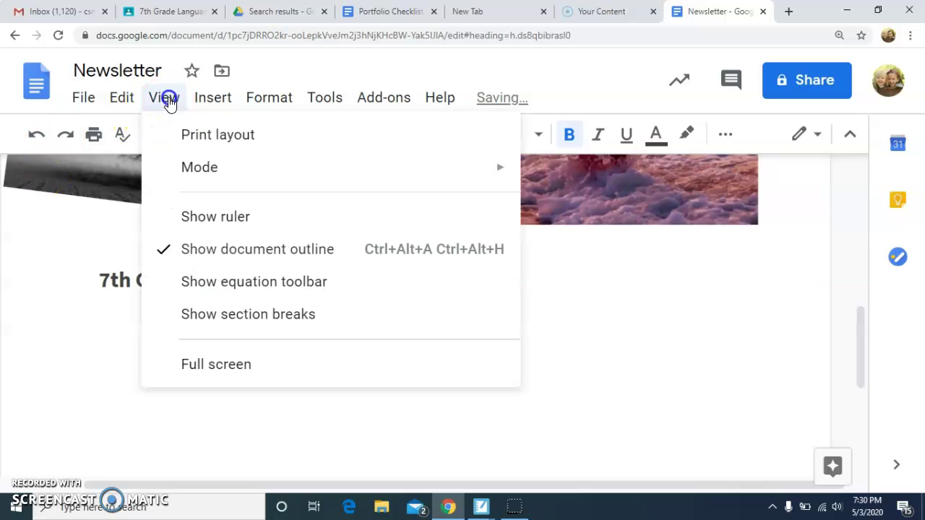
click(209, 365)
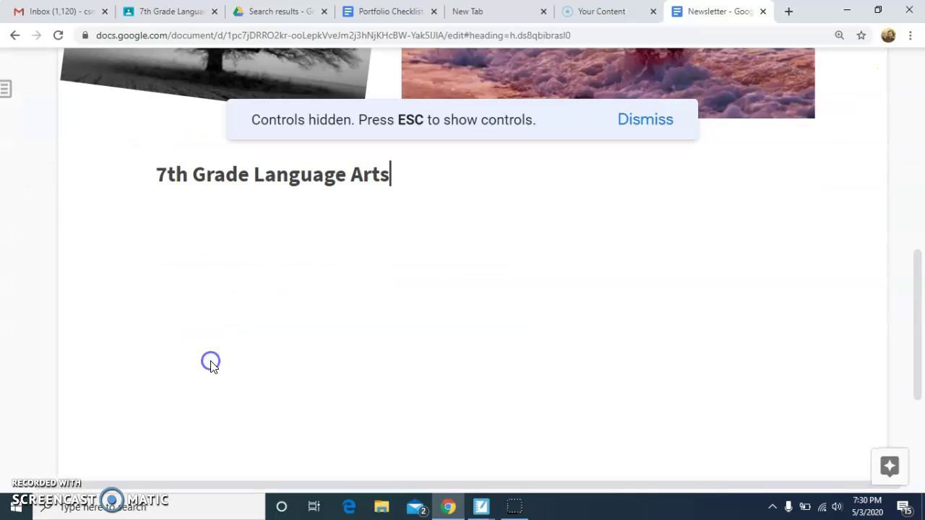
click(909, 36)
click(814, 161)
click(814, 161)
click(814, 161)
click(814, 161)
click(814, 161)
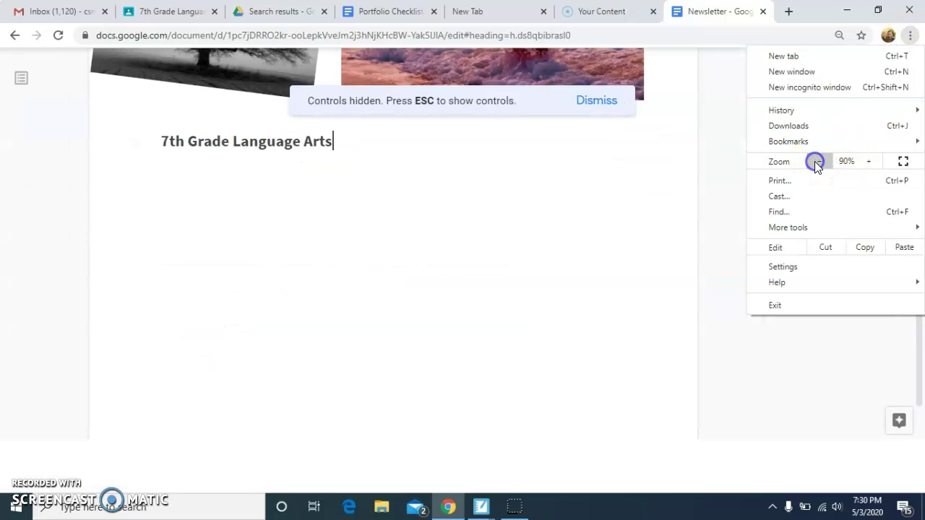
click(596, 277)
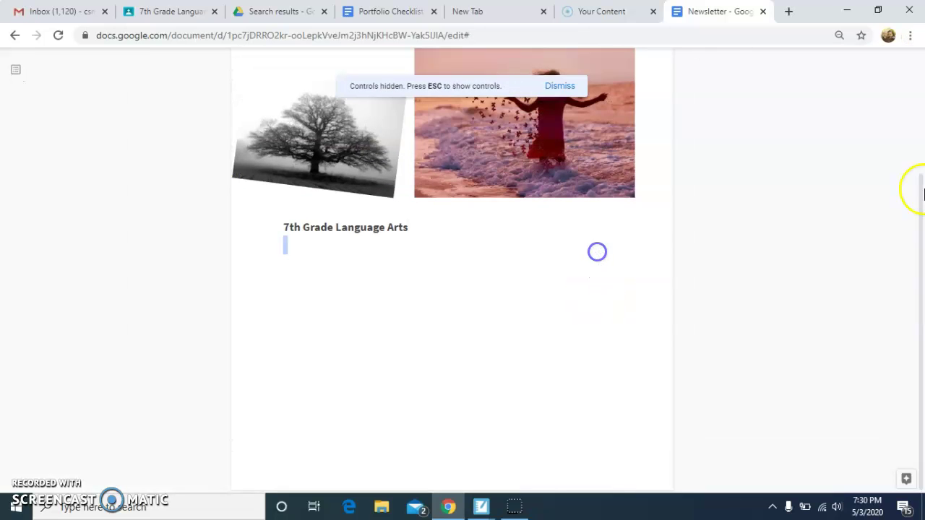
drag(918, 285, 920, 165)
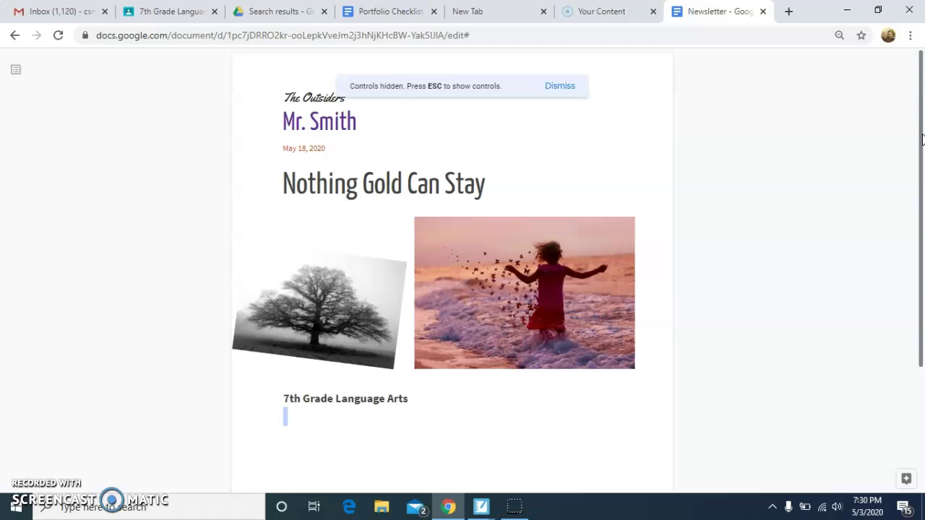
- Add blank lines below the "7th Grade Language Arts" heading until a second page starts, and return to the cover page
key(Return)
key(Return)
key(Return)
key(Return)
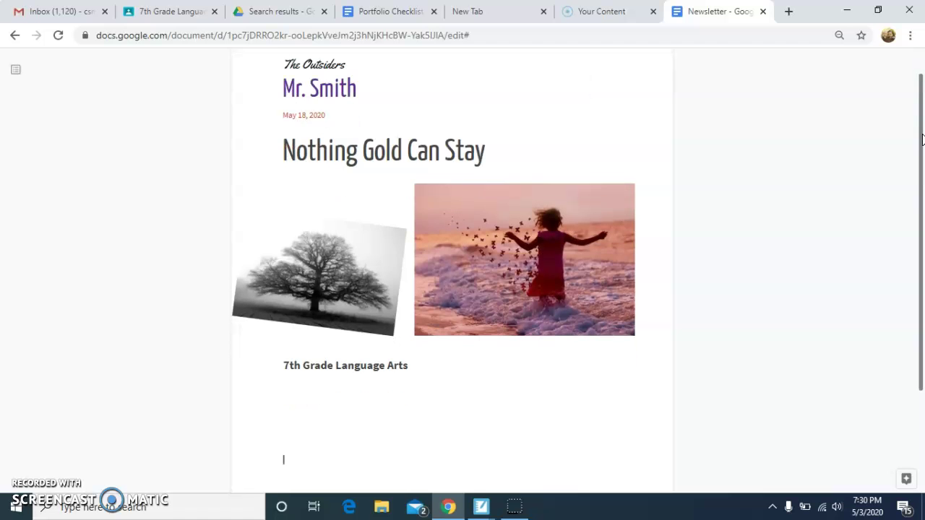
key(Return)
key(Return)
key(Return)
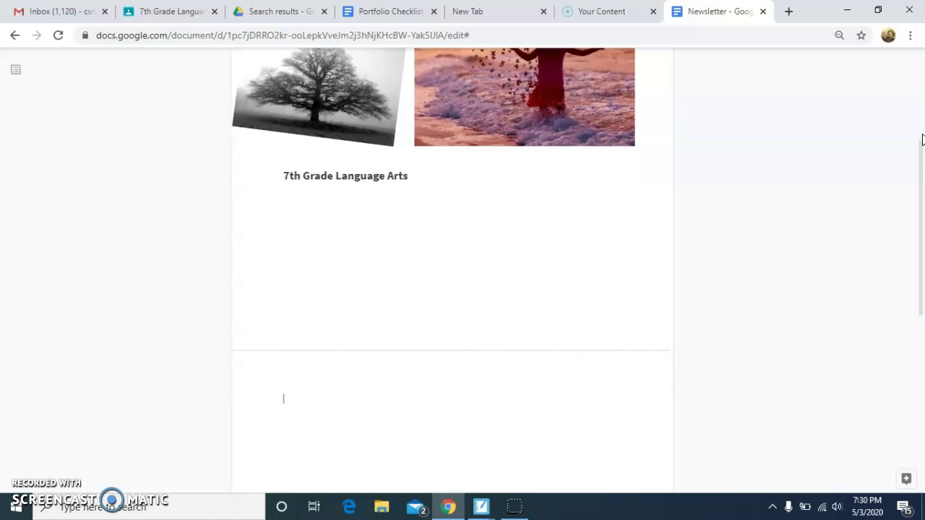
drag(910, 161, 916, 66)
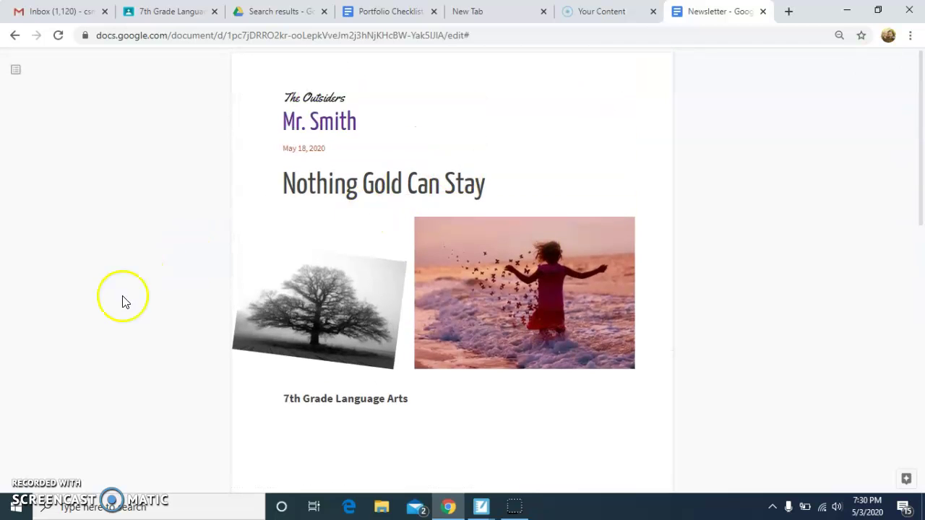